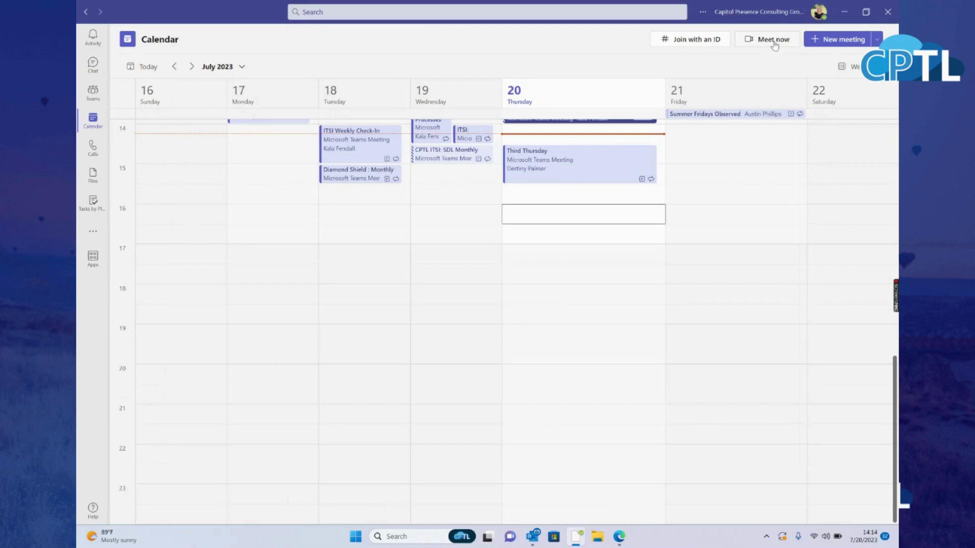
Start an instant Meet now meeting from the Calendar to reach the pre-join screen
click(774, 46)
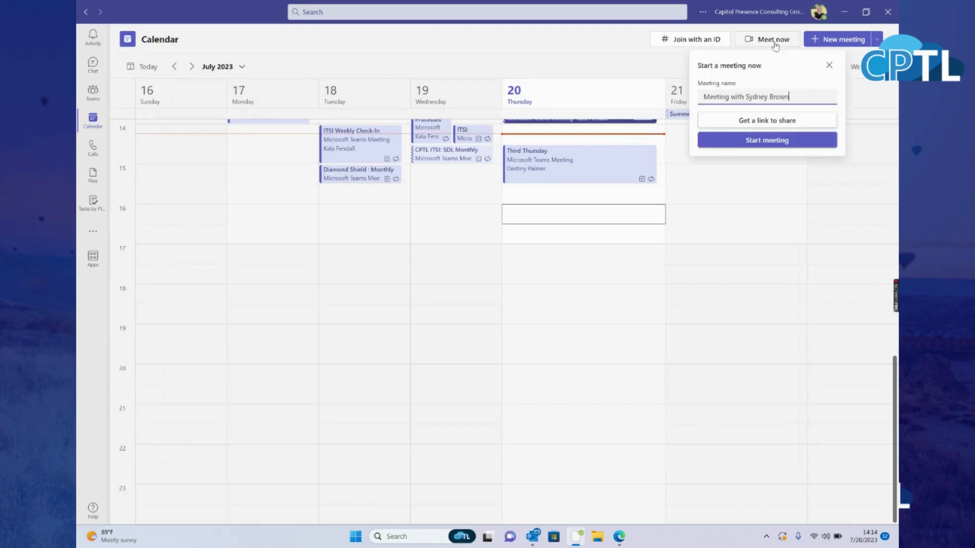
click(769, 145)
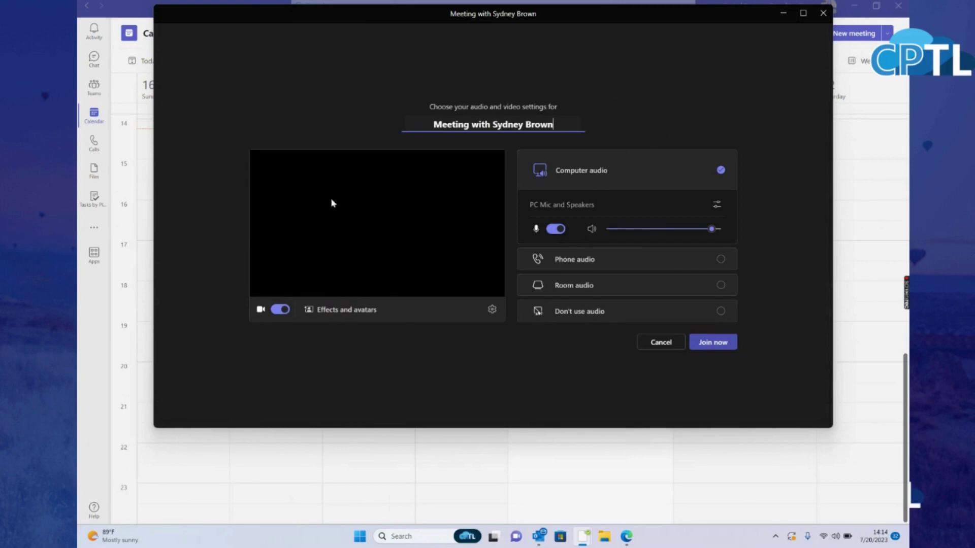
Pick the In the zone 1 office background in Effects and avatars, then join the meeting
click(342, 311)
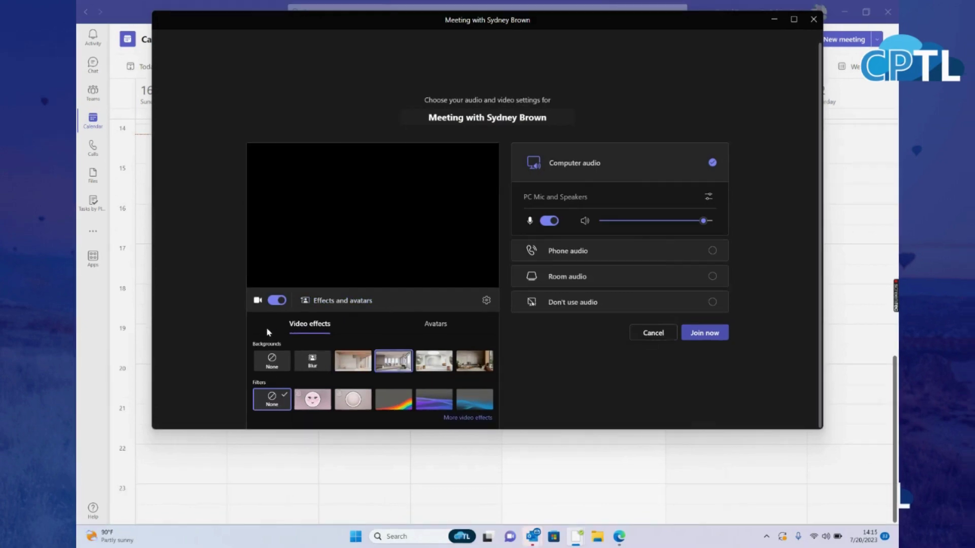
click(390, 375)
click(712, 335)
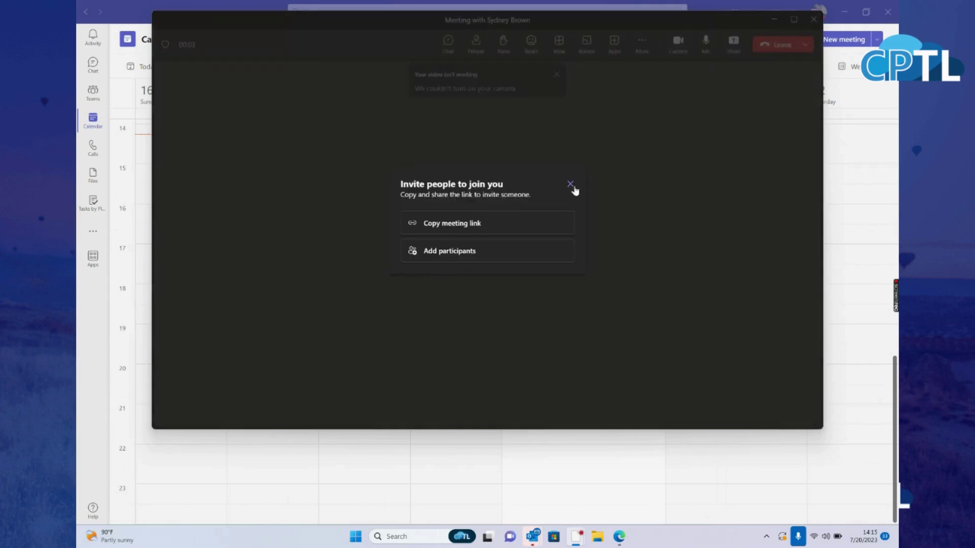
Dismiss the Invite people prompt and close the More options menu without choosing anything
click(570, 183)
click(643, 44)
click(659, 157)
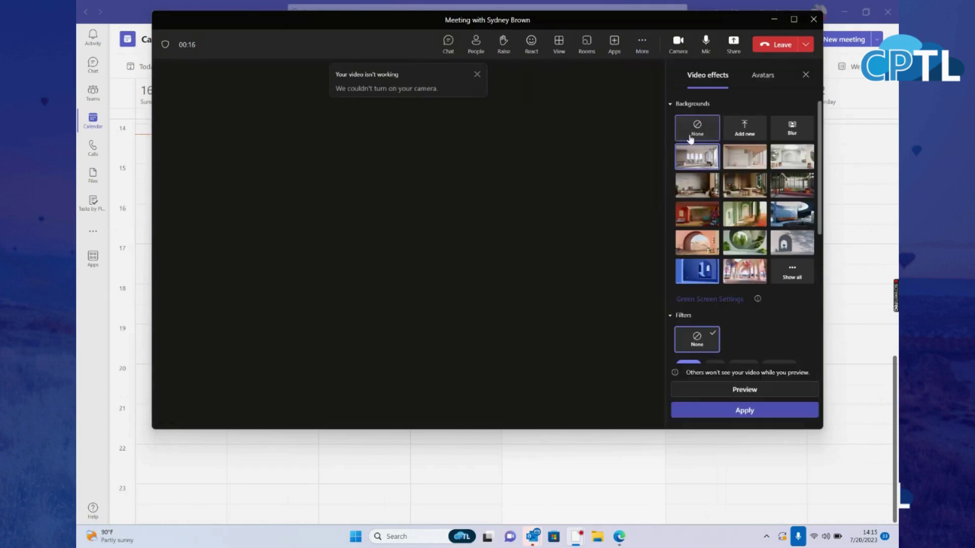
click(642, 46)
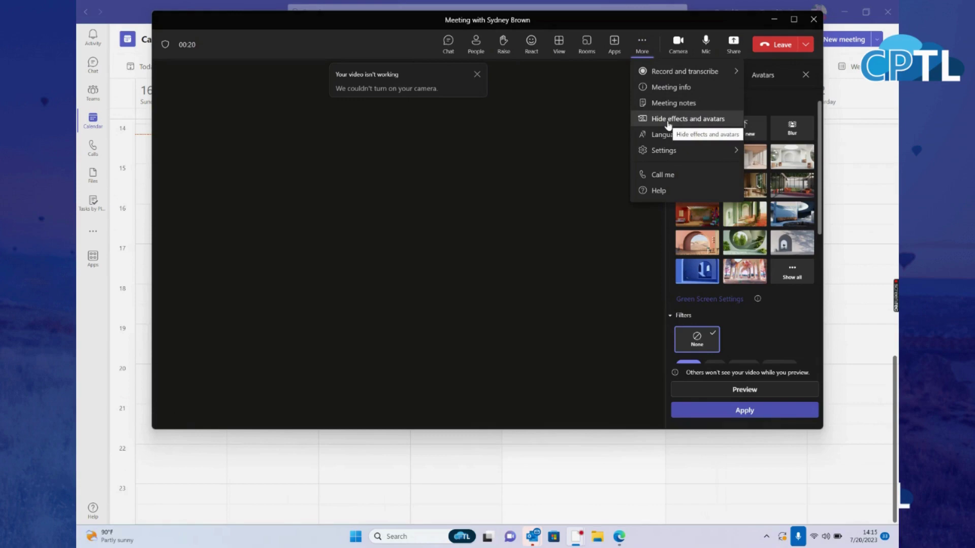
click(626, 207)
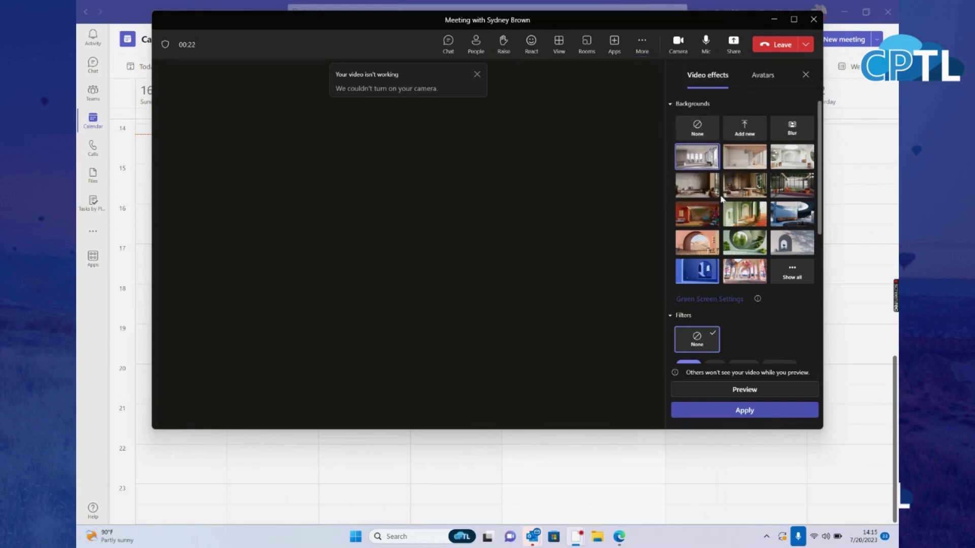
mouse_move(721, 199)
mouse_down()
mouse_move(747, 243)
mouse_move(713, 144)
mouse_move(792, 274)
mouse_move(790, 299)
mouse_up()
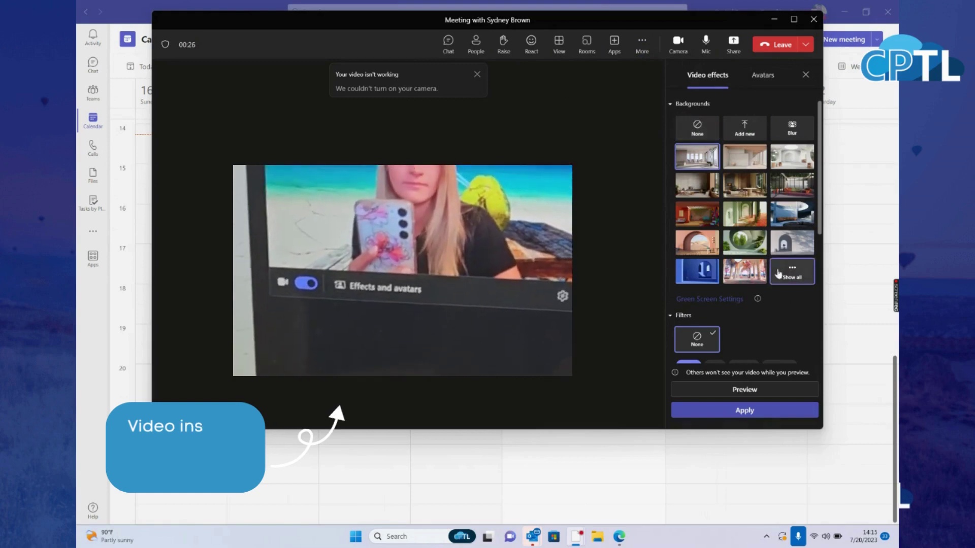
Show all backgrounds, scroll through the gallery and preview the fall foliage background
click(792, 272)
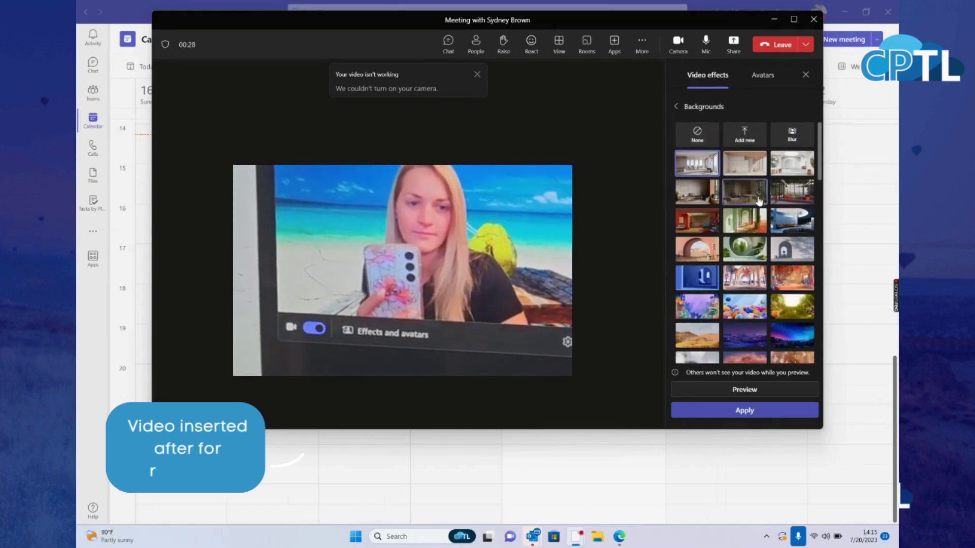
scroll(763, 200, down, 5)
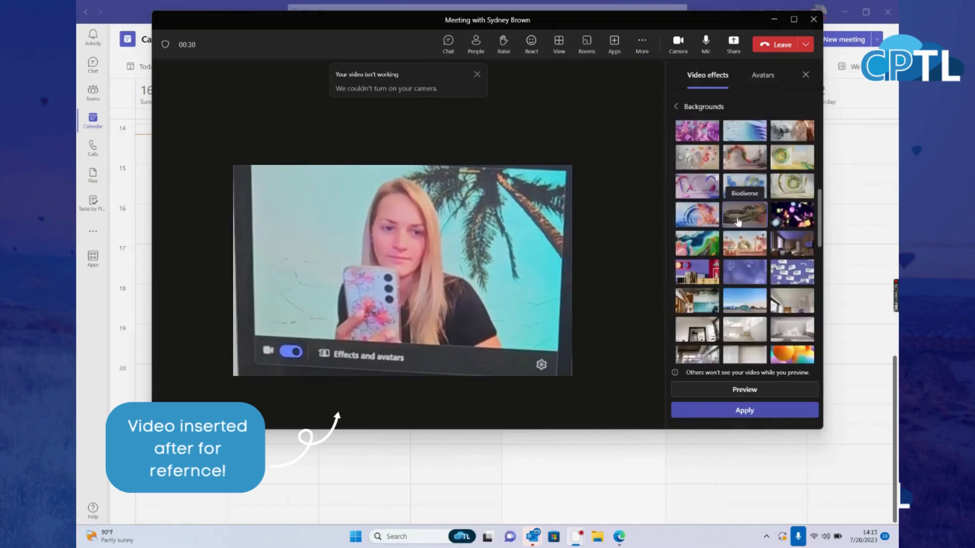
scroll(738, 222, down, 5)
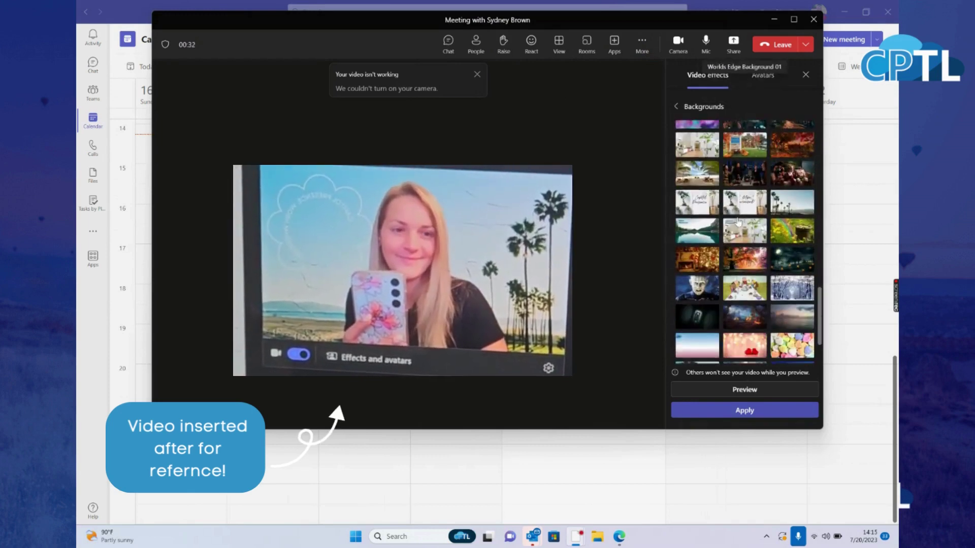
scroll(738, 222, down, 2)
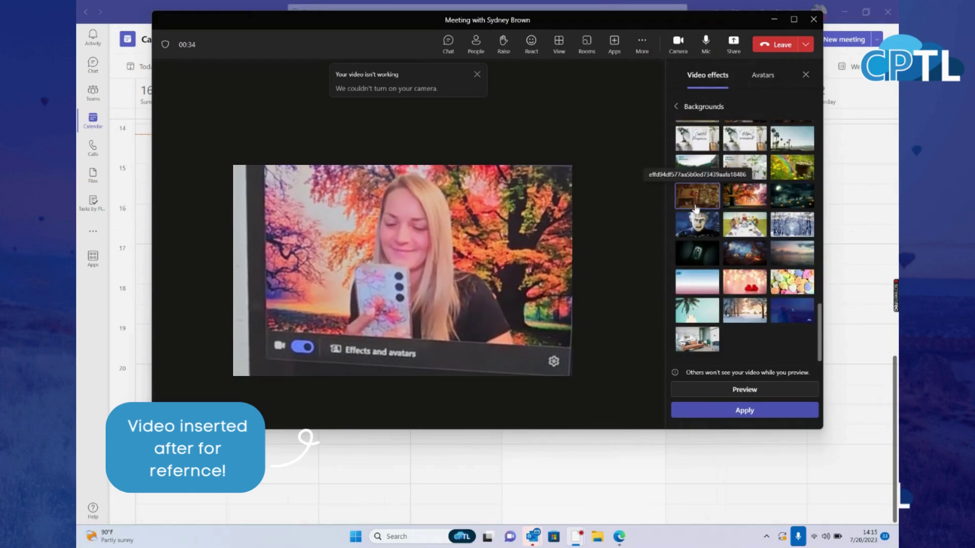
click(744, 191)
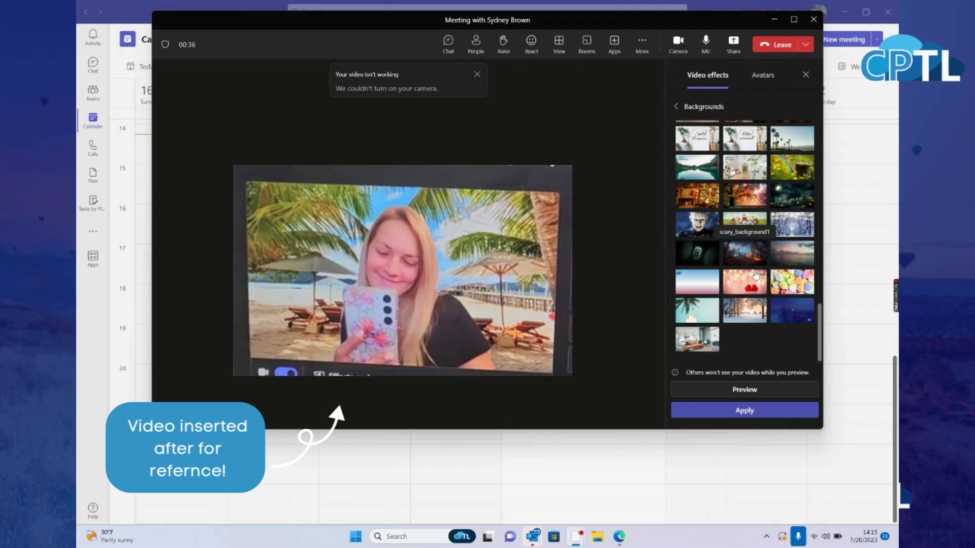
scroll(739, 244, up, 15)
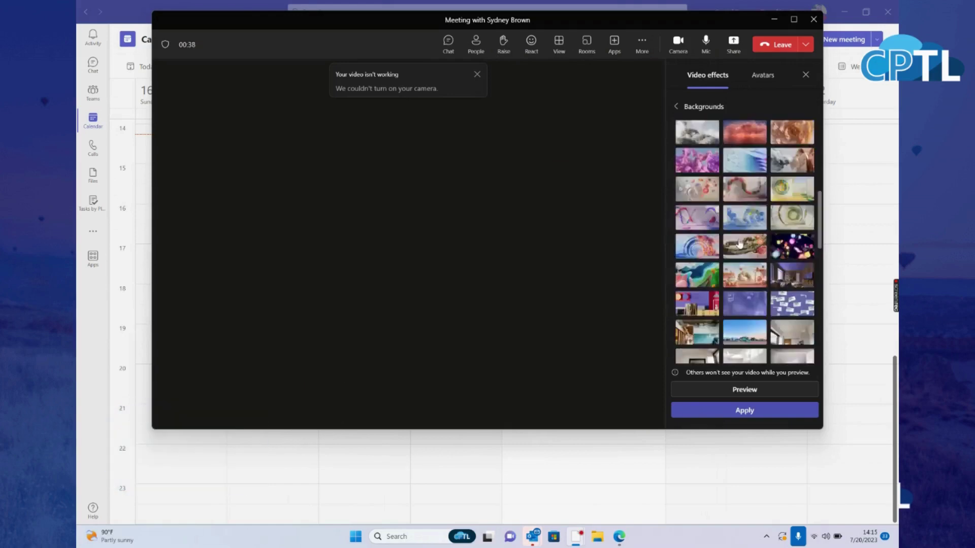
scroll(739, 244, up, 3)
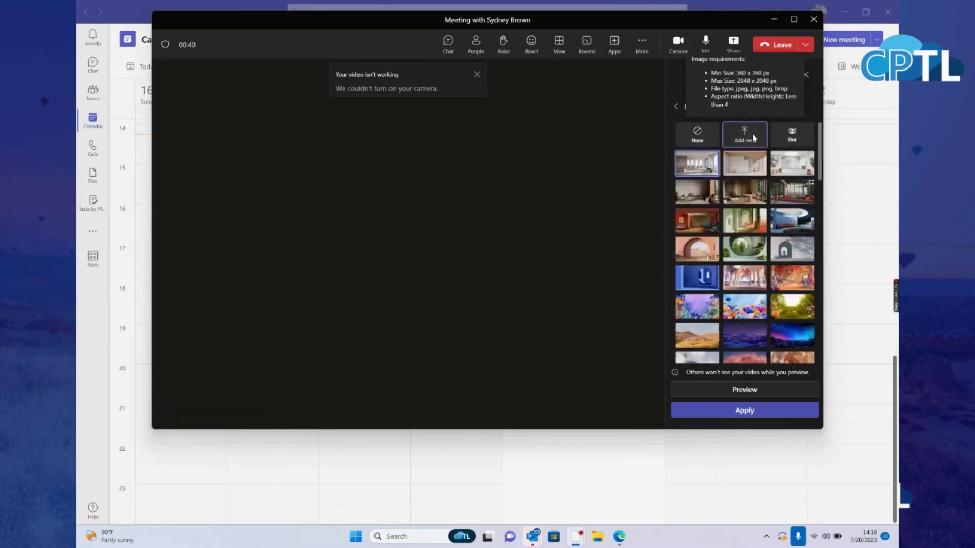
Add the 'Untitled design (8)' beach image as a new background and apply it
click(754, 139)
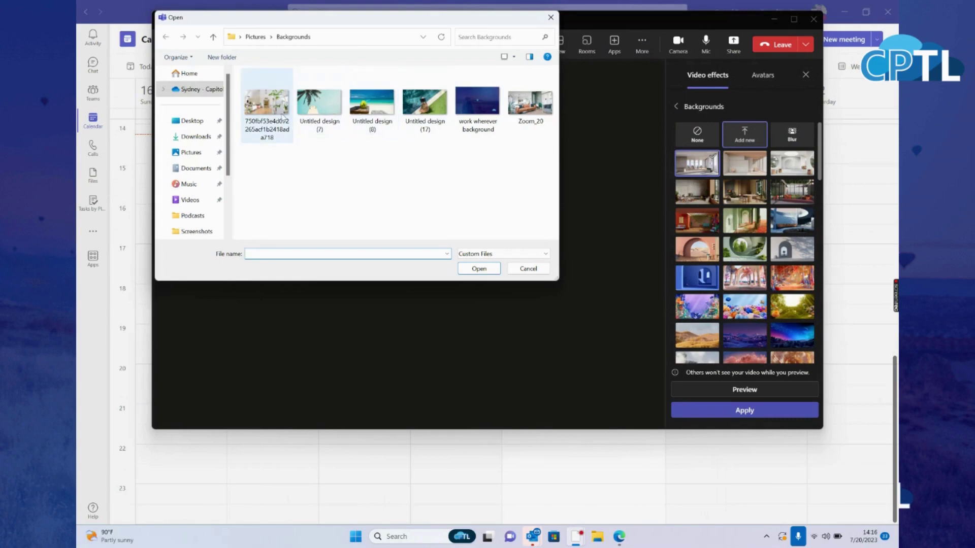
click(381, 117)
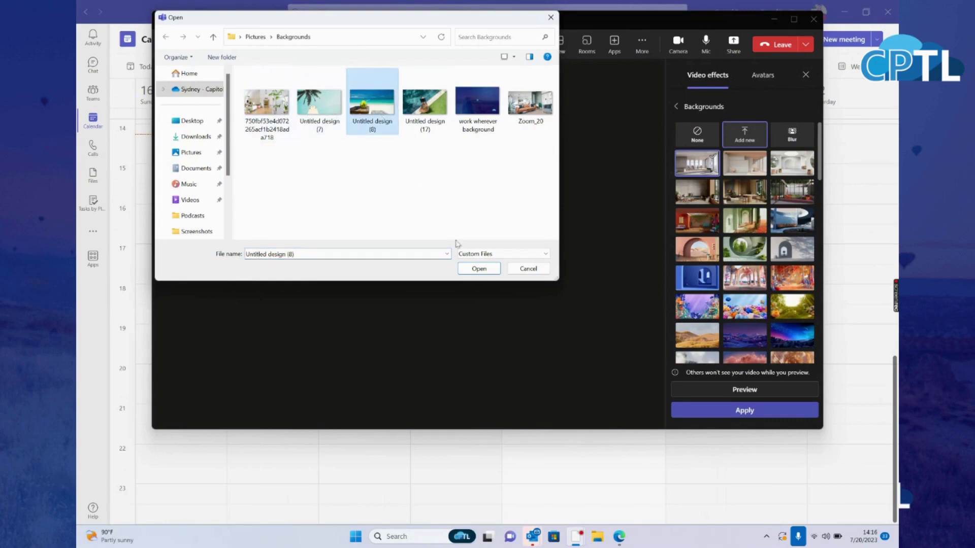
click(473, 267)
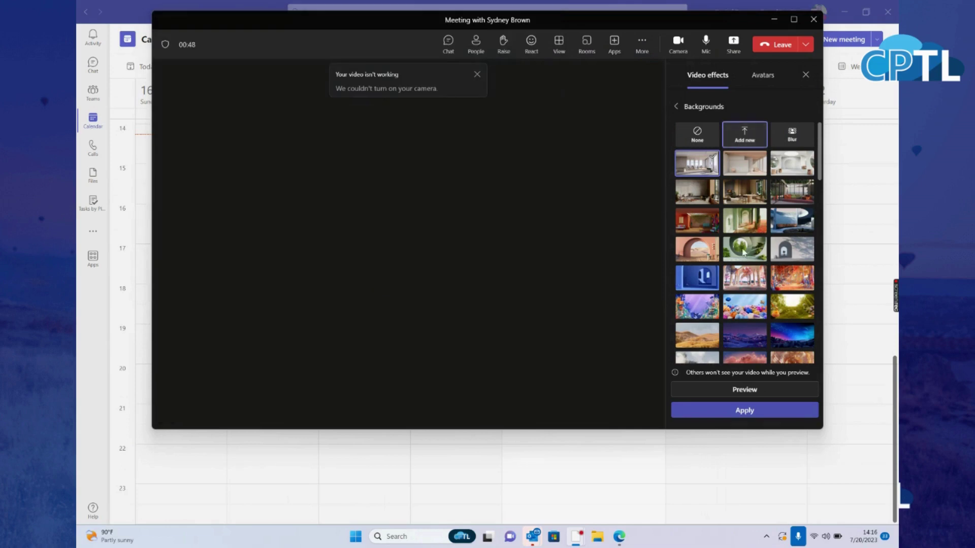
scroll(743, 252, down, 10)
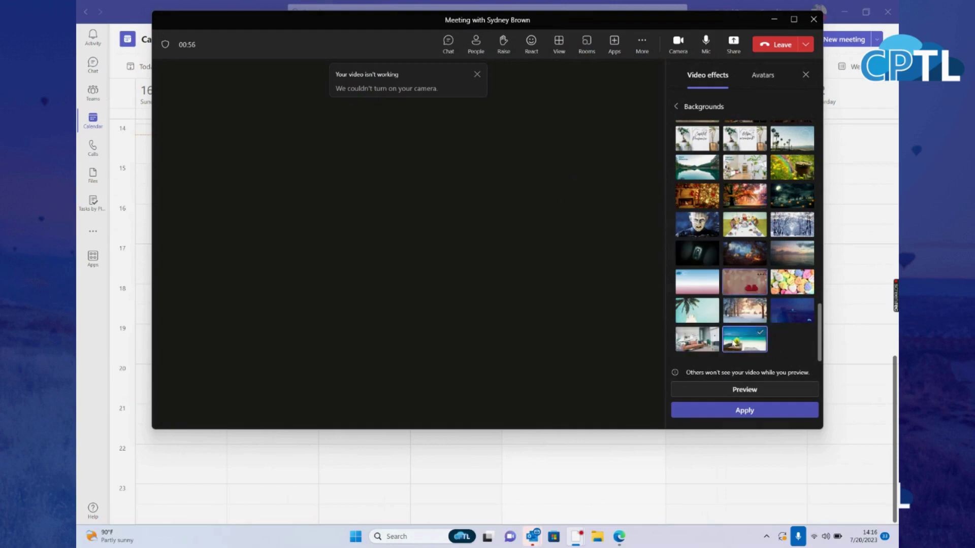
click(736, 418)
Go back to Video effects and try the Aqua waves frame filter
click(681, 108)
scroll(729, 249, down, 2)
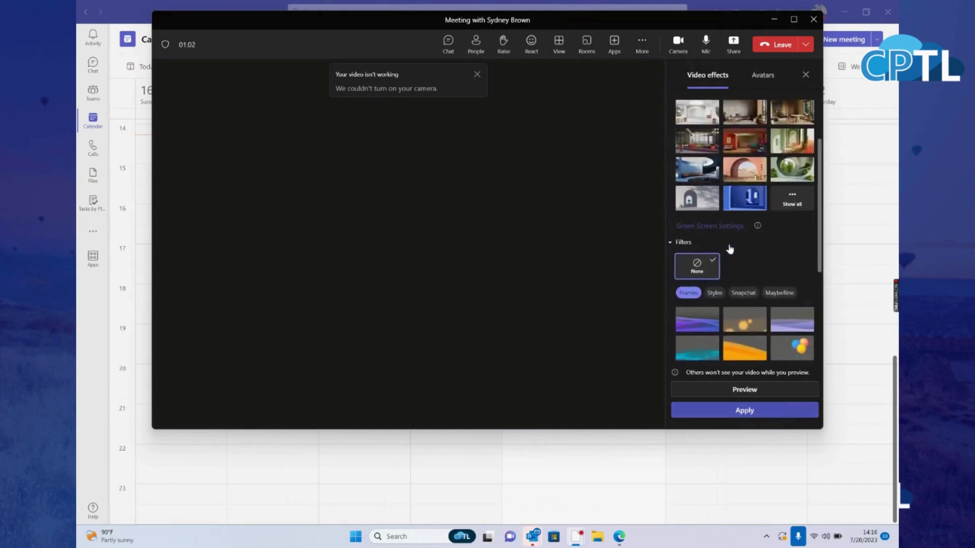
scroll(730, 249, down, 2)
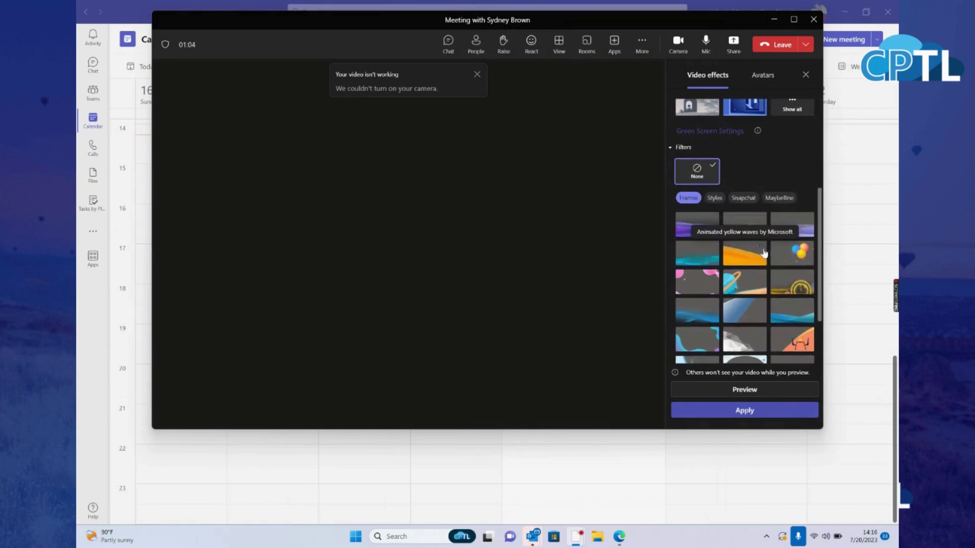
scroll(750, 279, down, 2)
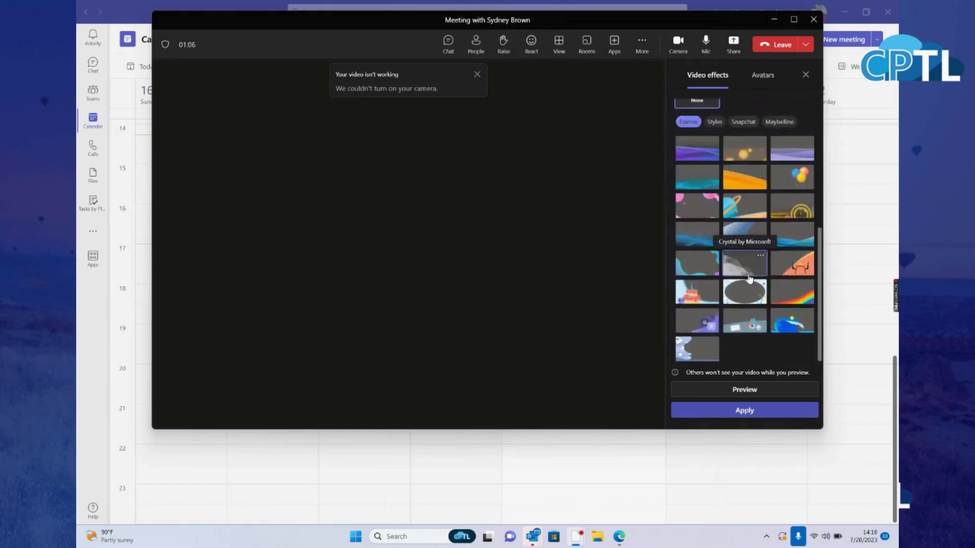
click(790, 242)
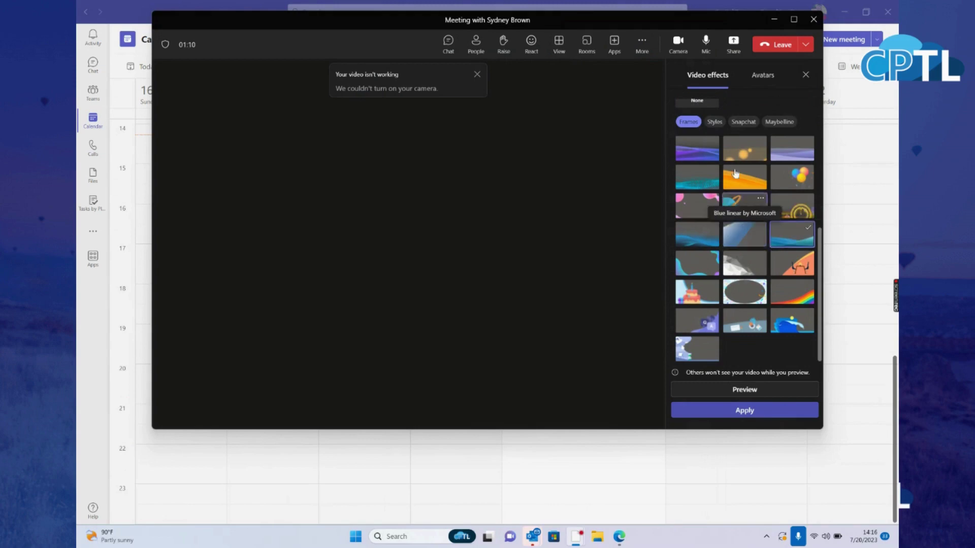
Try the Code Glitcher and Smooth Look Snapchat filters, then the Pink Maybelline look
scroll(745, 153, up, 1)
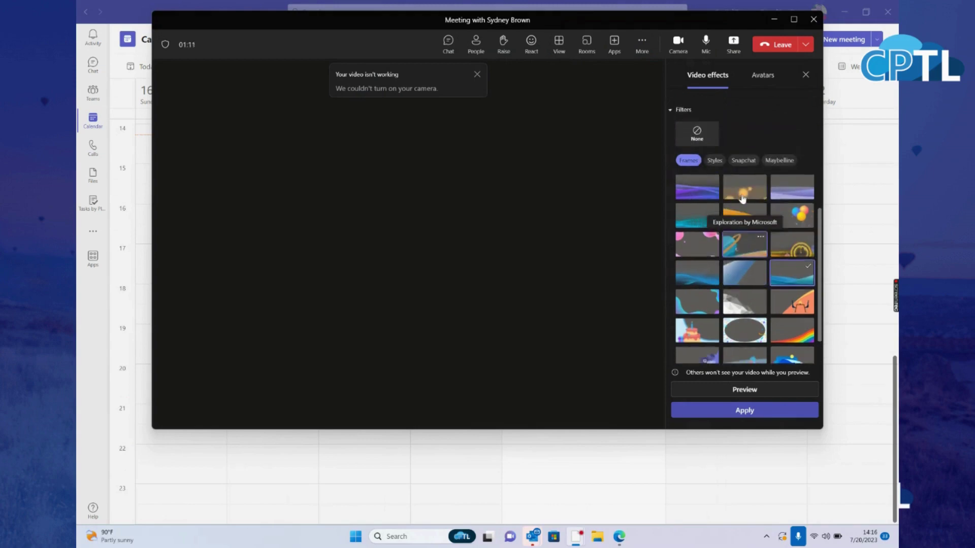
click(743, 161)
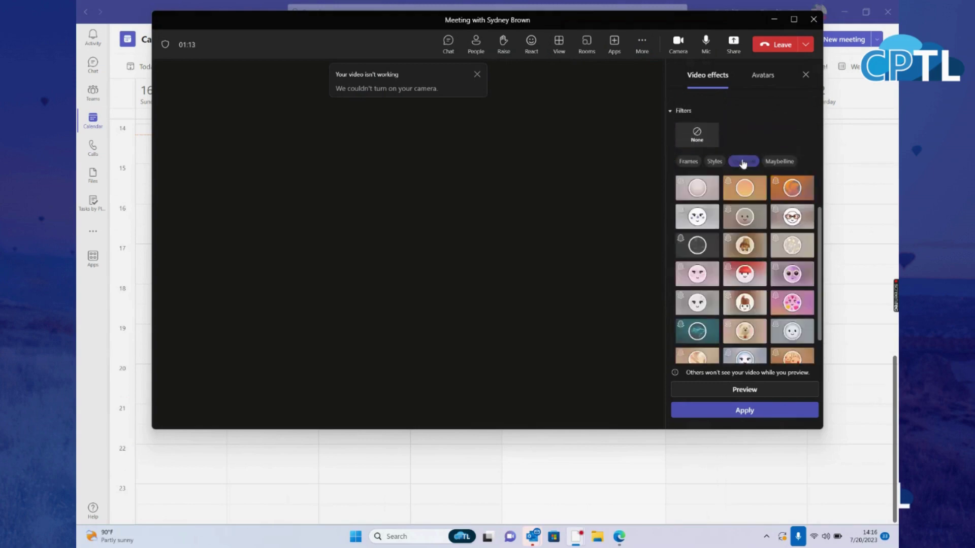
click(704, 221)
scroll(737, 333, down, 1)
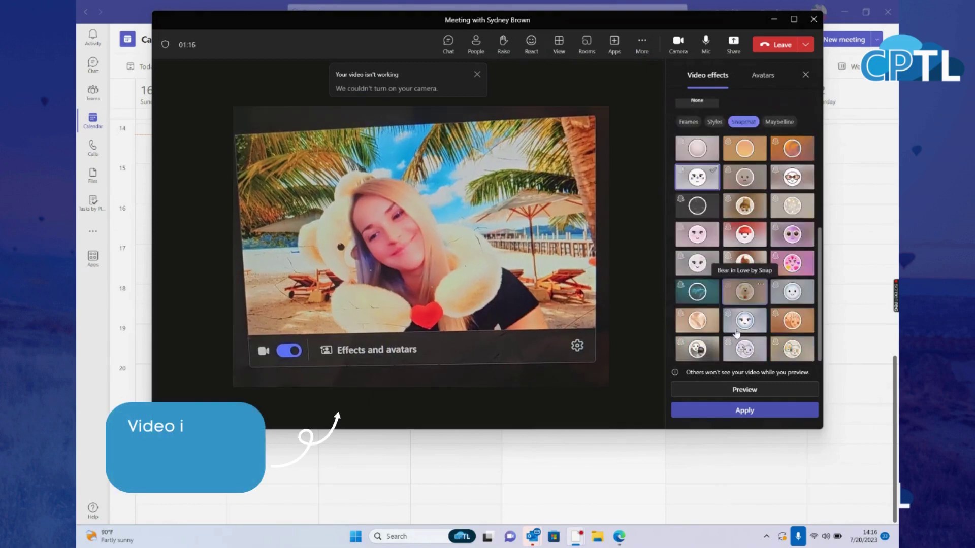
click(698, 255)
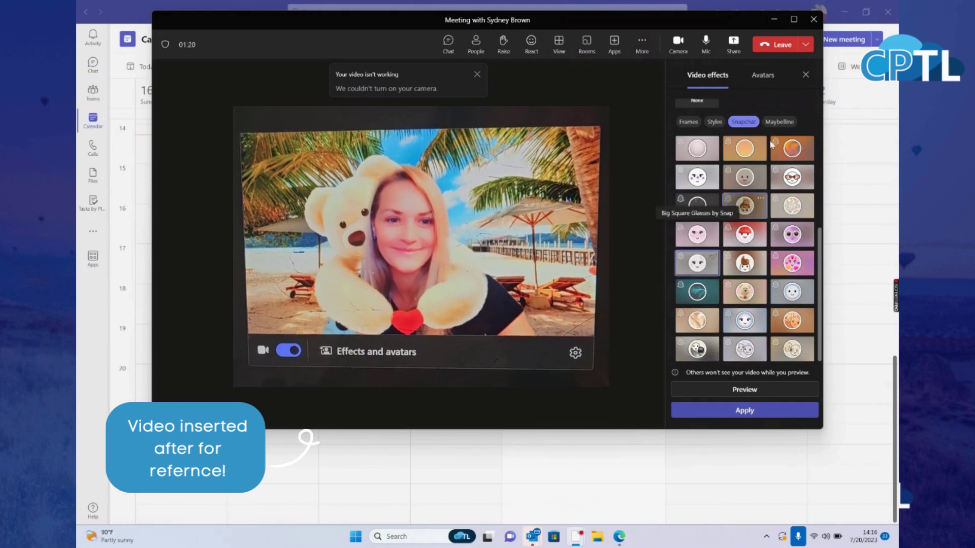
click(778, 123)
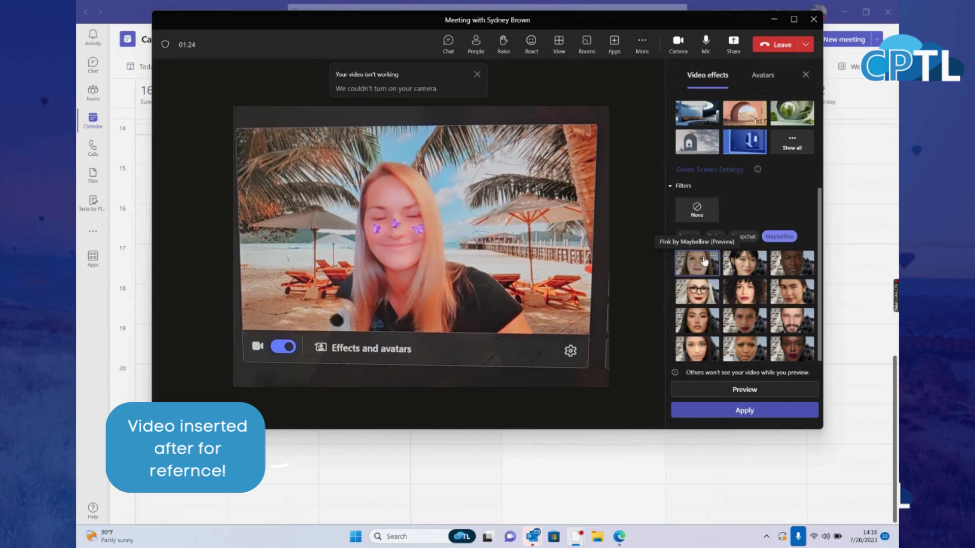
click(710, 262)
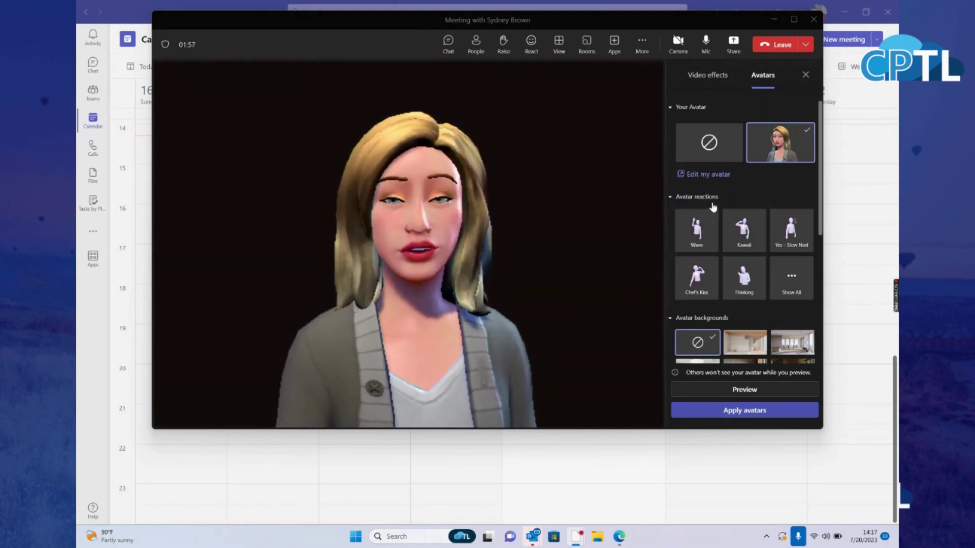
Have the avatar flash the Kawaii peace sign, then wave
click(738, 238)
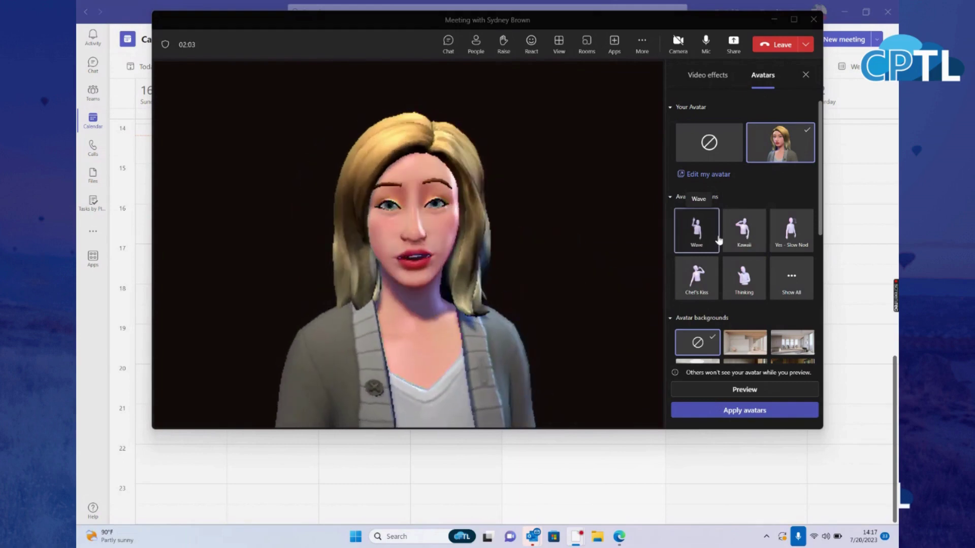
click(719, 239)
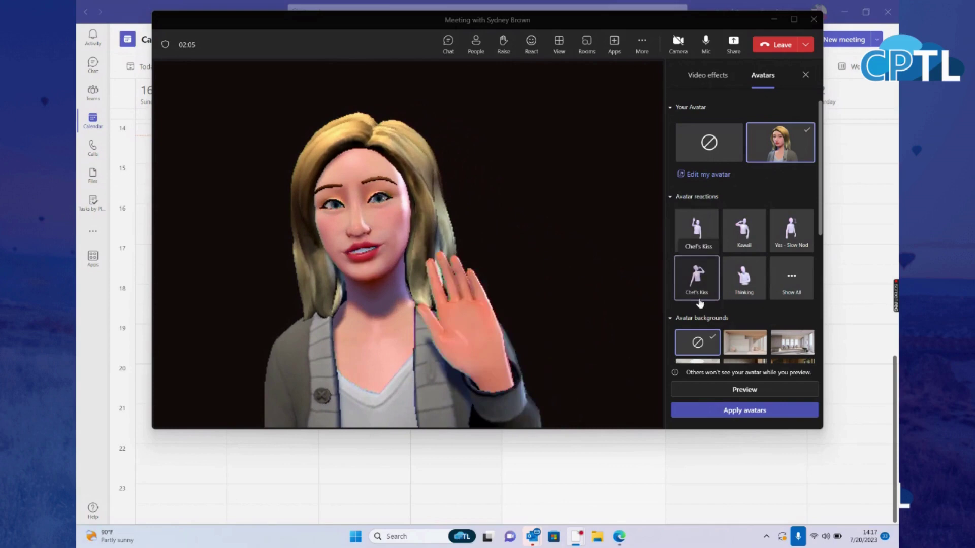